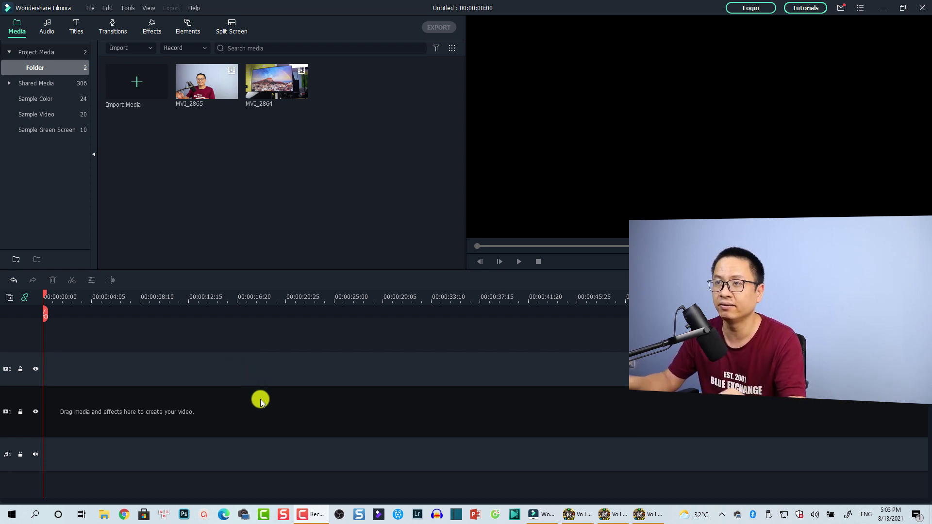
# Preview the MVI_2865 clip and place it at the start of the first video track.
pyautogui.doubleClick(208, 97)
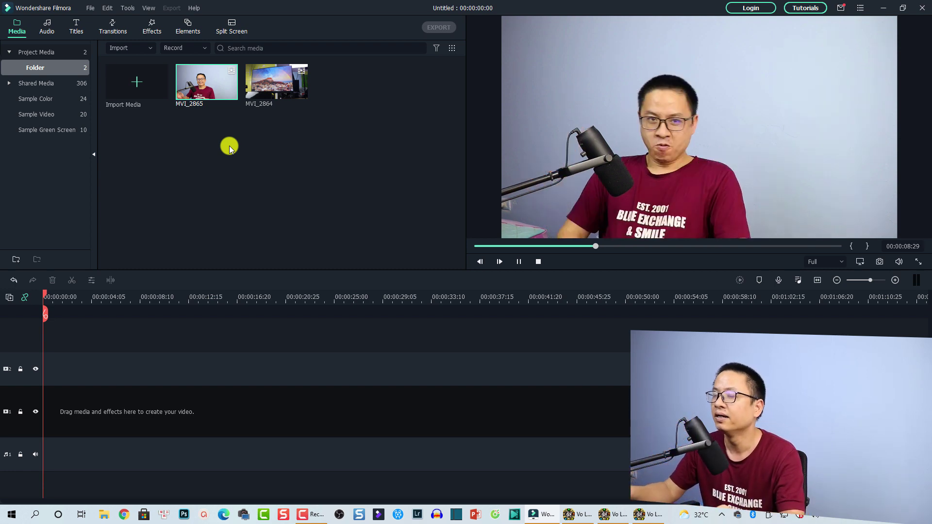
pyautogui.moveTo(226, 97)
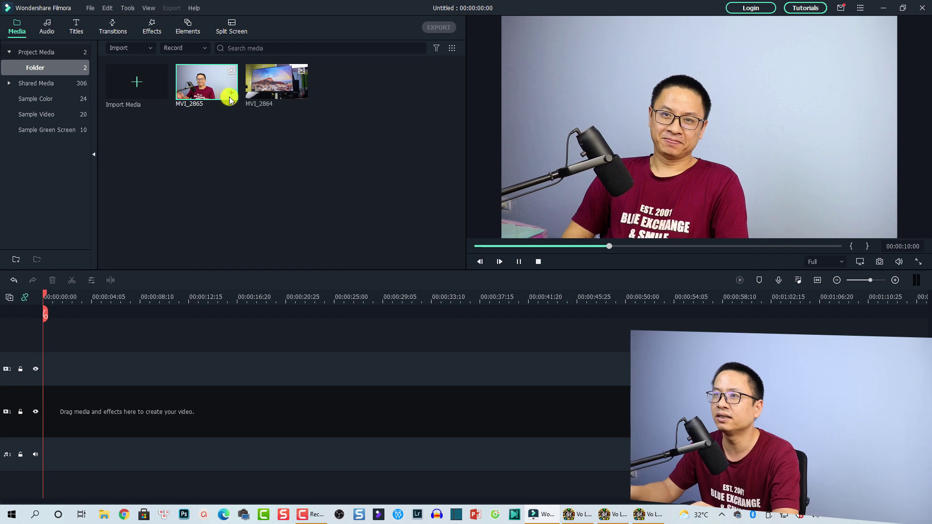
pyautogui.moveTo(178, 296); pyautogui.dragTo(148, 388)
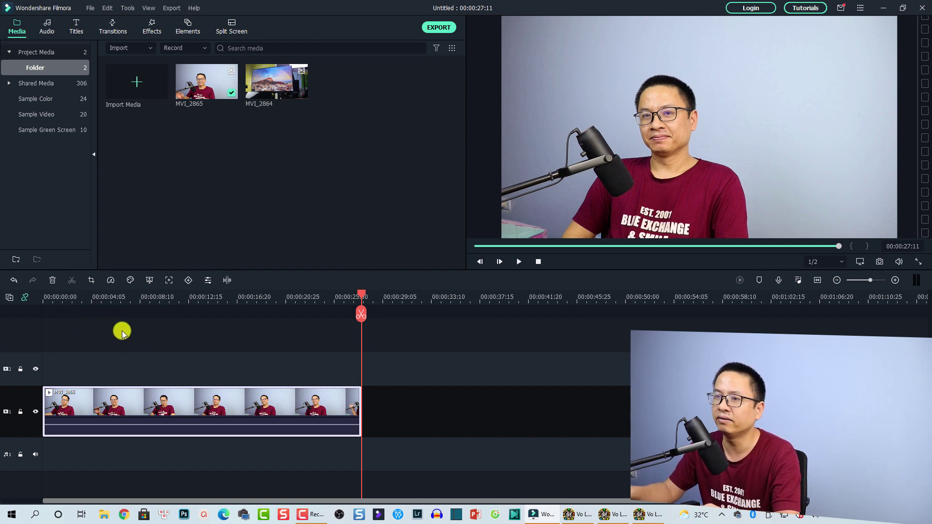
# Split the MVI_2865 clip on the timeline at 00:00:05:03.
pyautogui.click(72, 298)
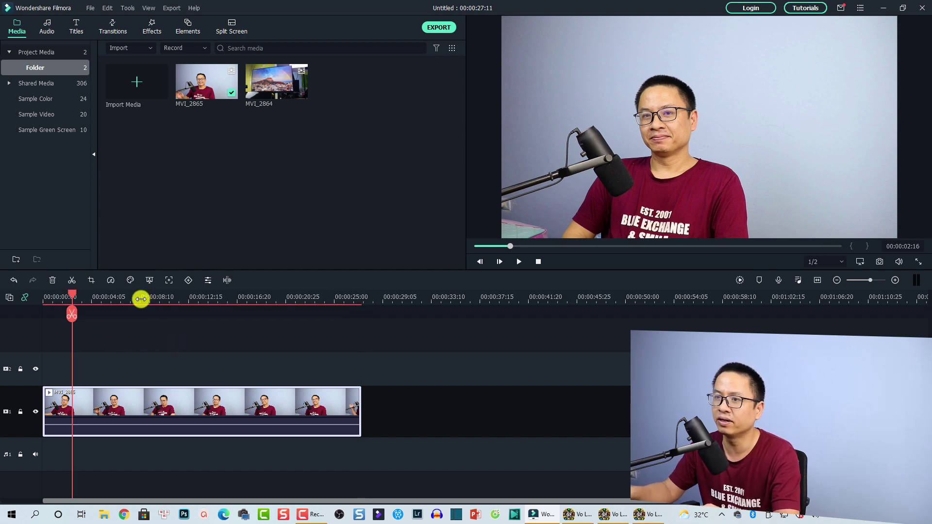
pyautogui.click(141, 299)
pyautogui.moveTo(139, 298); pyautogui.dragTo(38, 319)
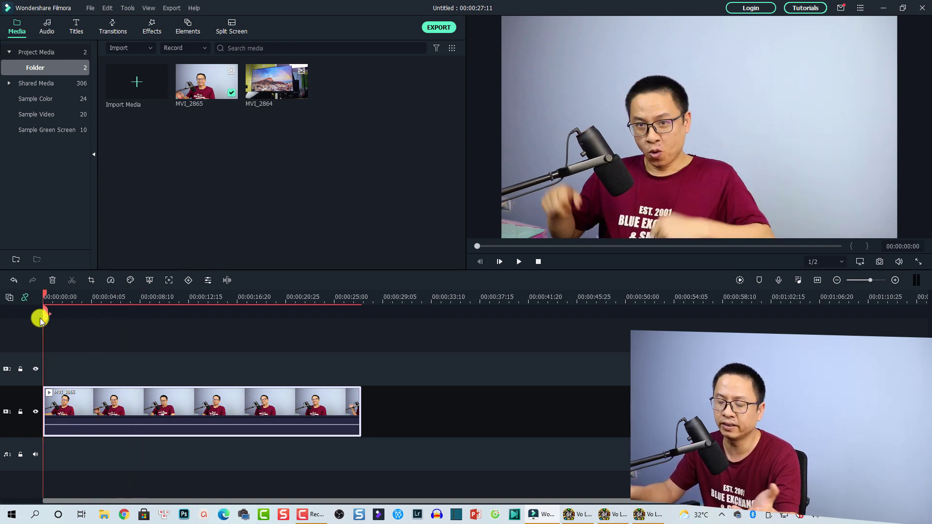
pyautogui.click(107, 302)
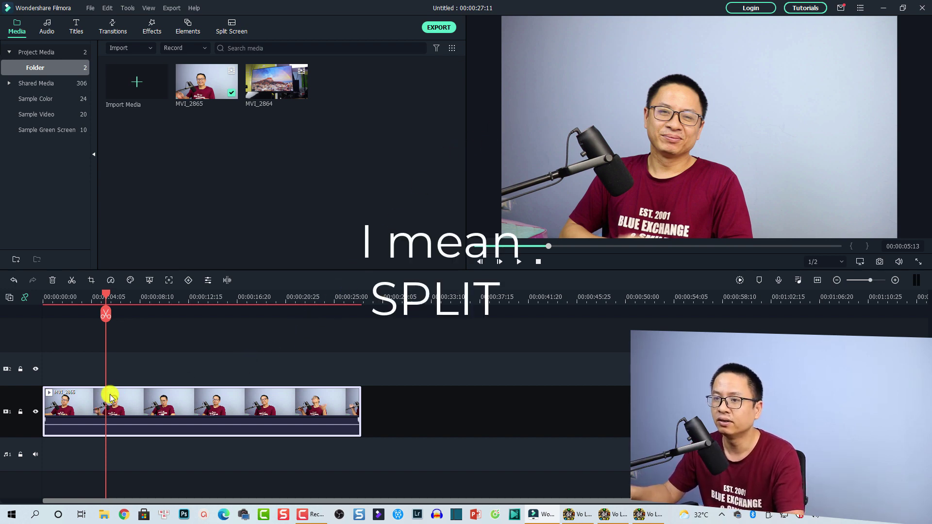
pyautogui.moveTo(105, 298); pyautogui.dragTo(103, 300)
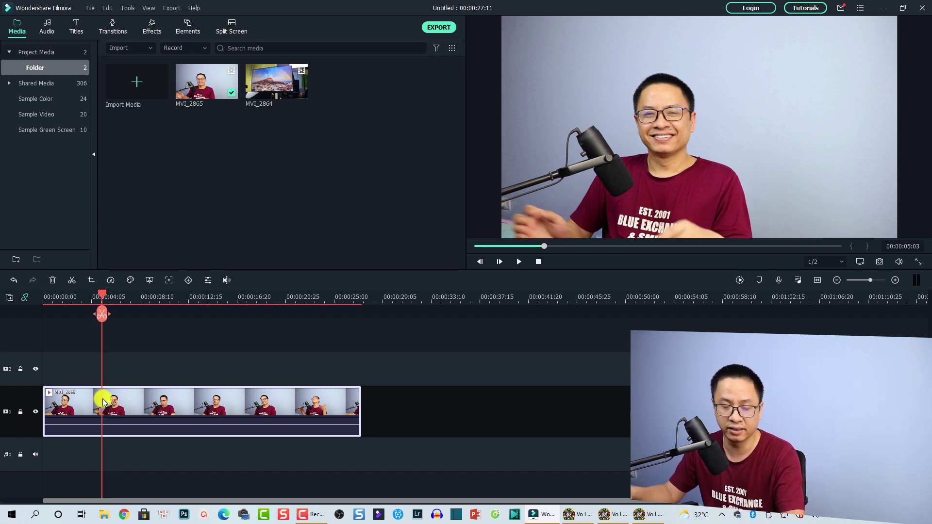
pyautogui.click(102, 314)
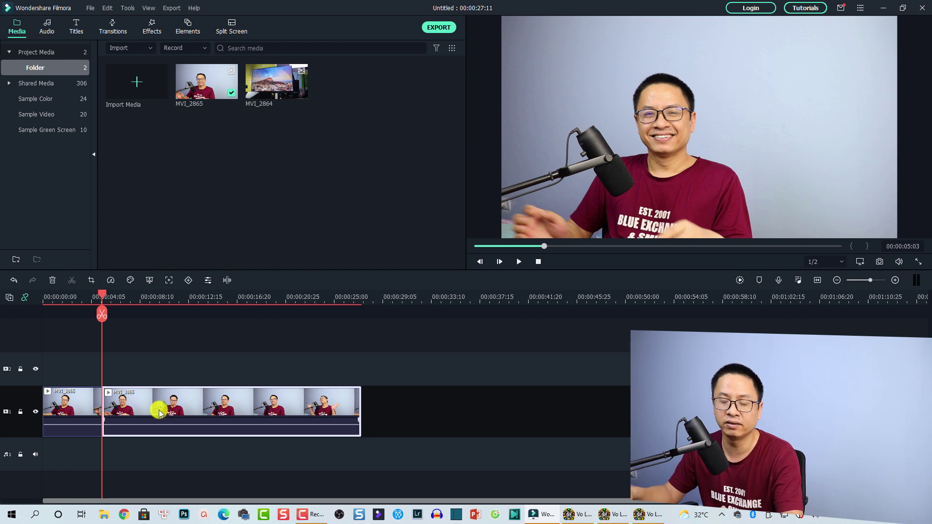
# Open Crop and Zoom for the second segment and frame the presenter with a crop area of about 1476 × 830.
pyautogui.click(91, 285)
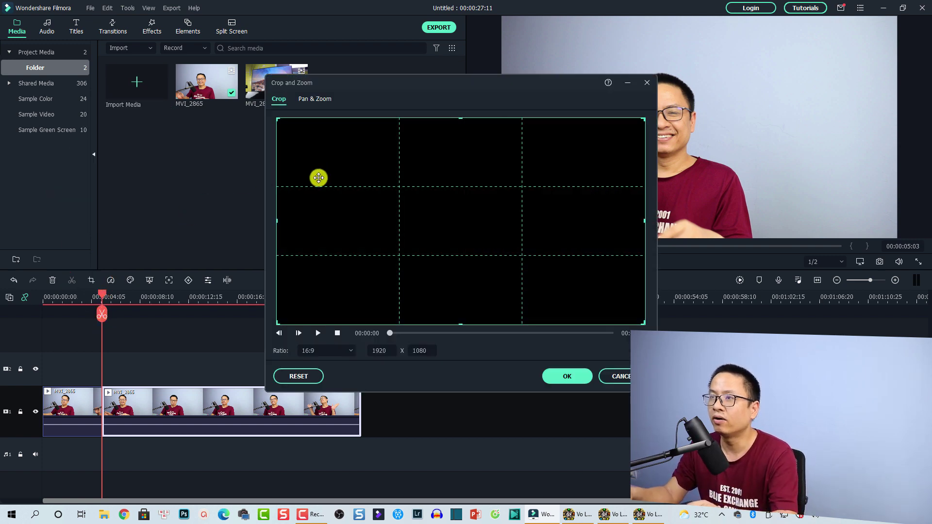
pyautogui.click(307, 100)
pyautogui.click(280, 99)
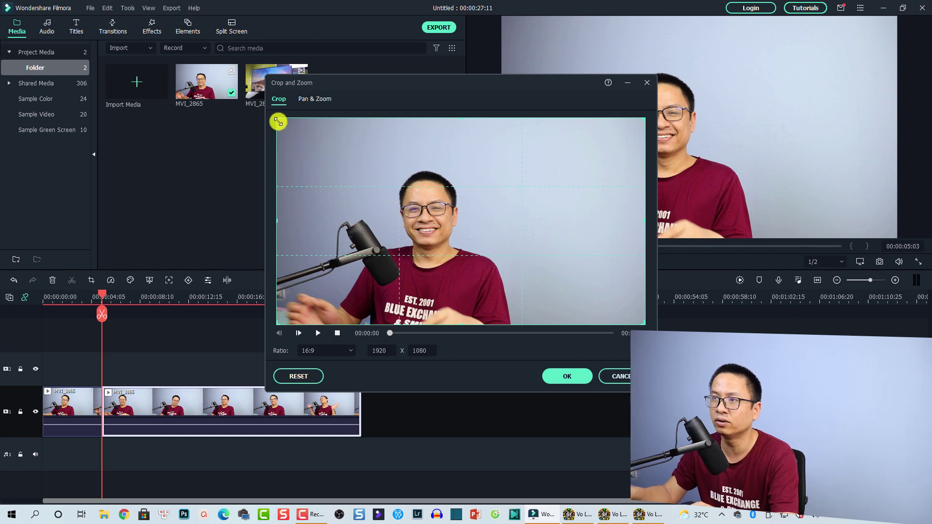
pyautogui.moveTo(278, 122); pyautogui.dragTo(361, 227)
pyautogui.moveTo(459, 258); pyautogui.dragTo(403, 243)
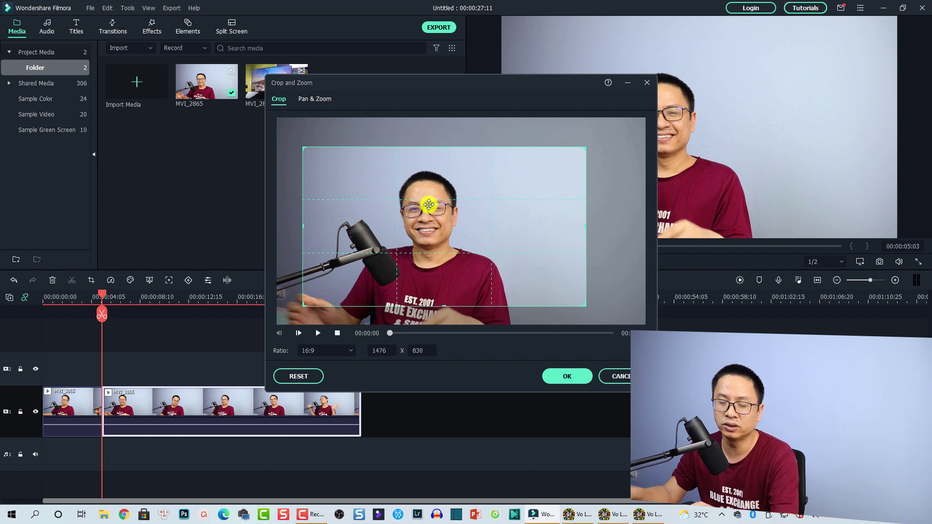
pyautogui.moveTo(412, 257); pyautogui.dragTo(407, 250)
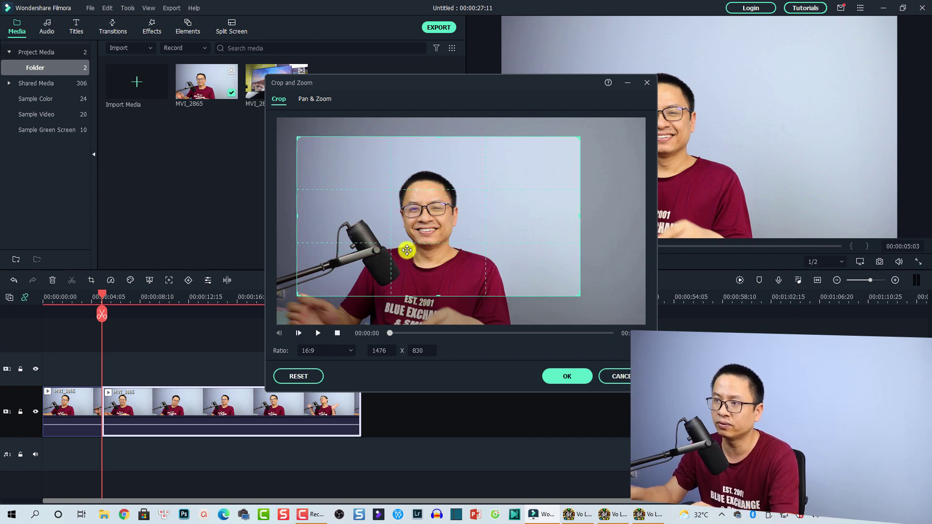
# Keep the crop ratio at 16:9, tighten the crop area around the presenter to about 1261 × 709, and apply it.
pyautogui.click(319, 356)
pyautogui.click(319, 356)
pyautogui.click(315, 358)
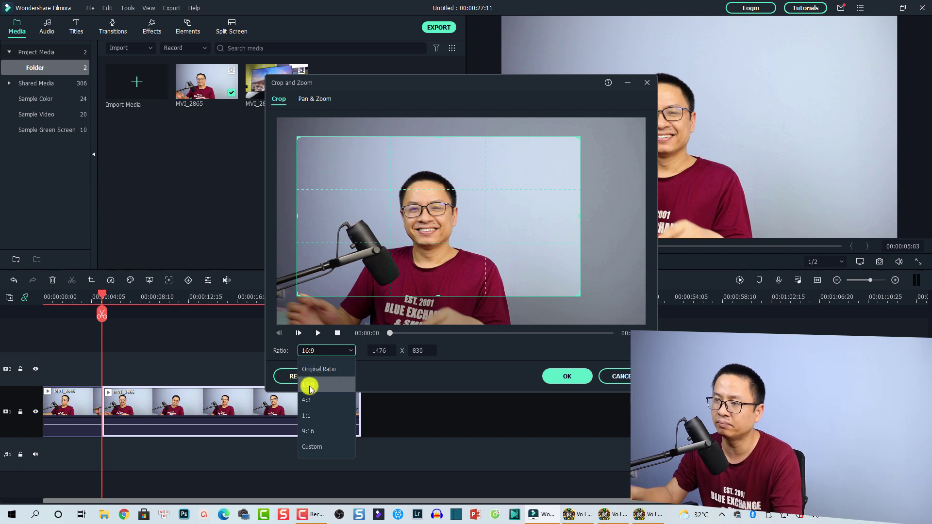
pyautogui.click(310, 387)
pyautogui.moveTo(449, 266); pyautogui.dragTo(444, 267)
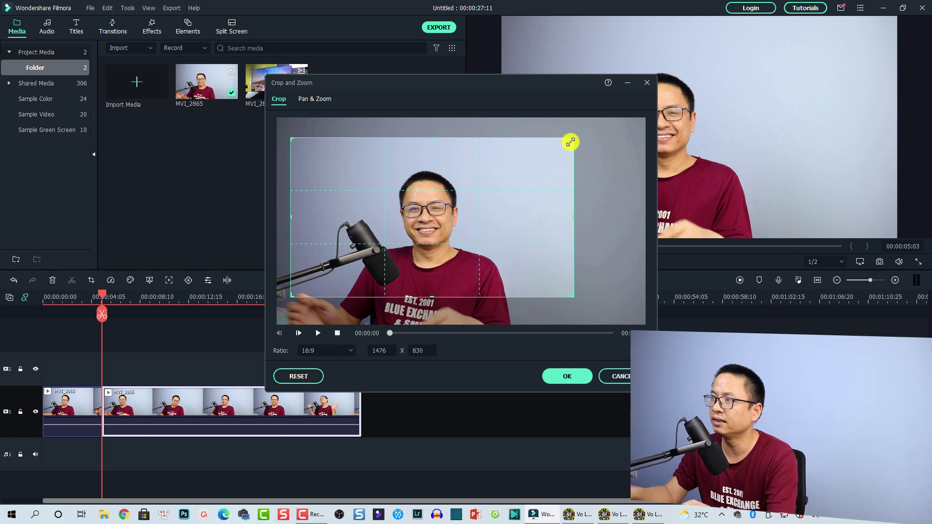
pyautogui.moveTo(570, 142); pyautogui.dragTo(533, 161)
pyautogui.moveTo(463, 238); pyautogui.dragTo(475, 233)
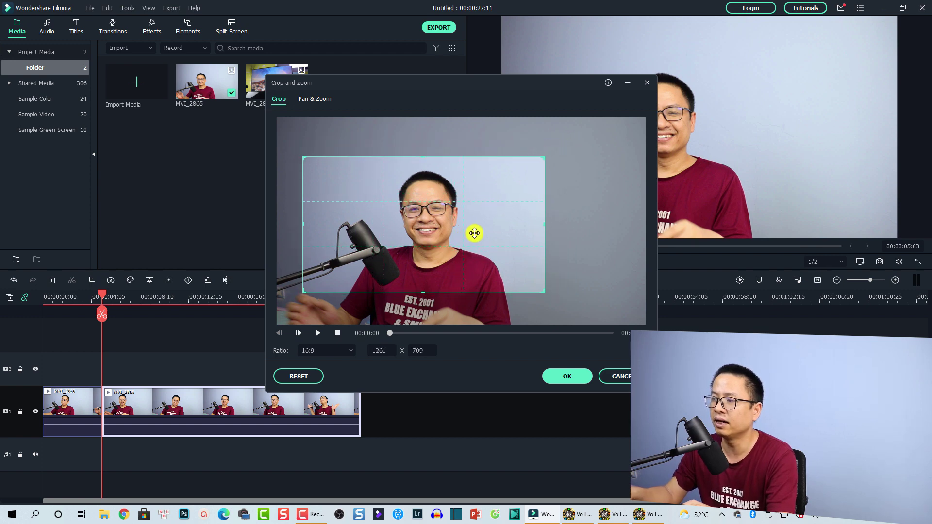
pyautogui.click(557, 383)
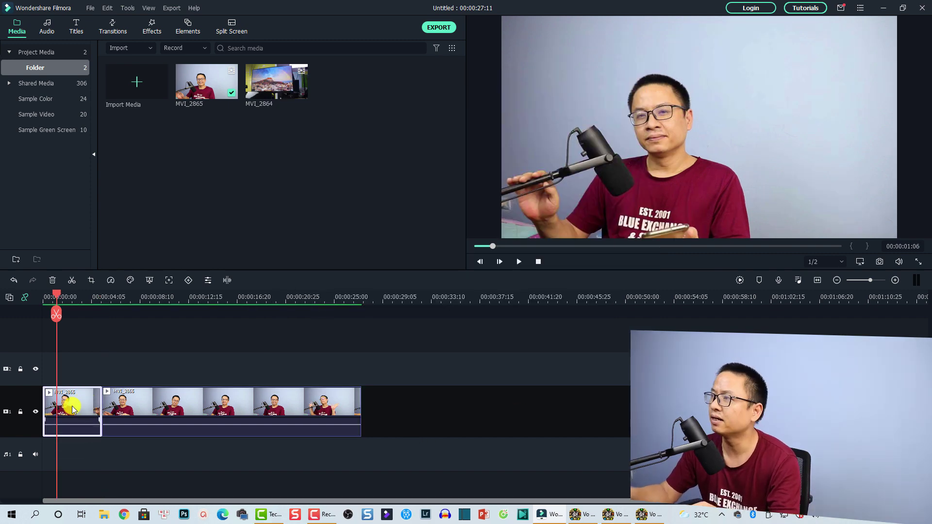
# Preview the first segment and play part of the cropped second segment to compare their framing.
pyautogui.click(78, 304)
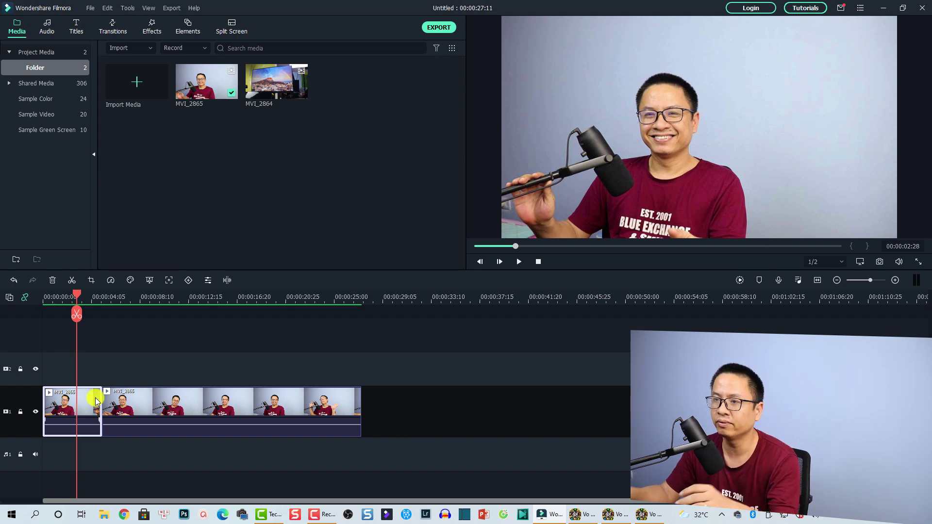
pyautogui.click(150, 300)
pyautogui.click(169, 401)
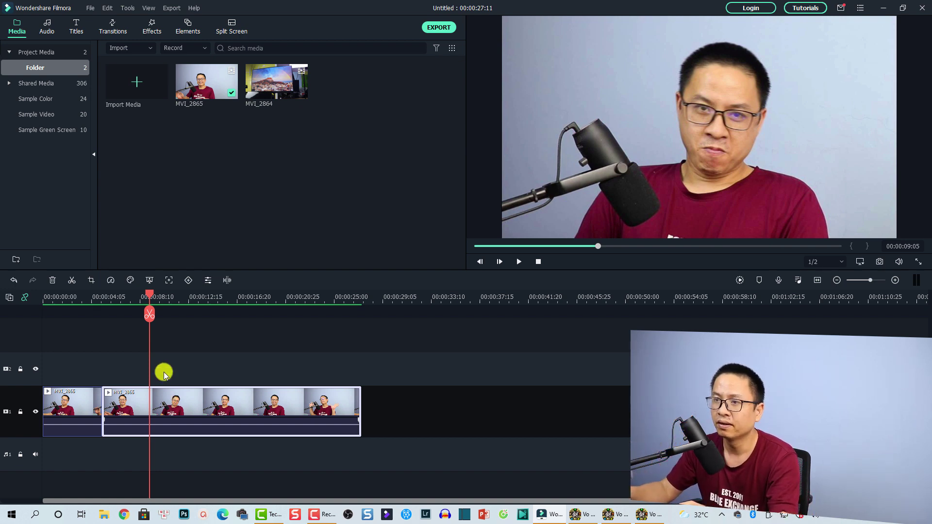
pyautogui.moveTo(148, 297); pyautogui.dragTo(129, 298)
pyautogui.press('space')
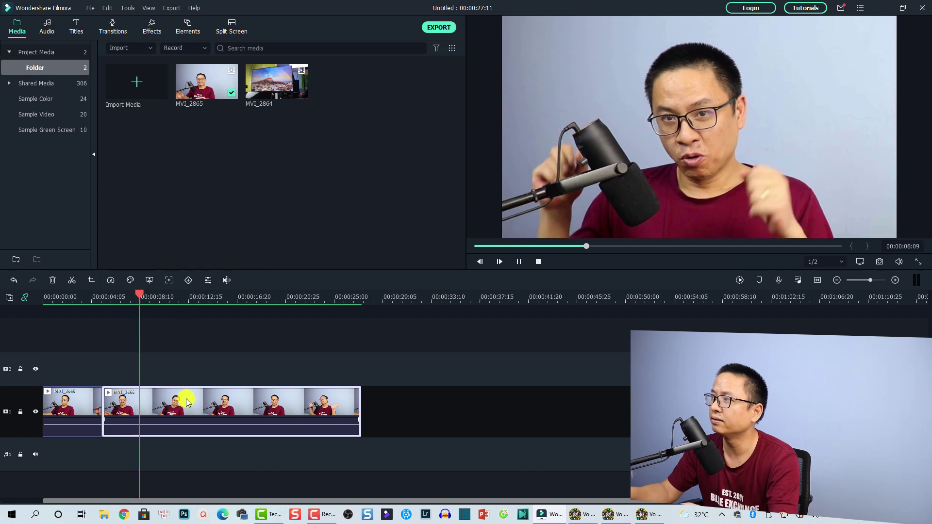
pyautogui.press('space')
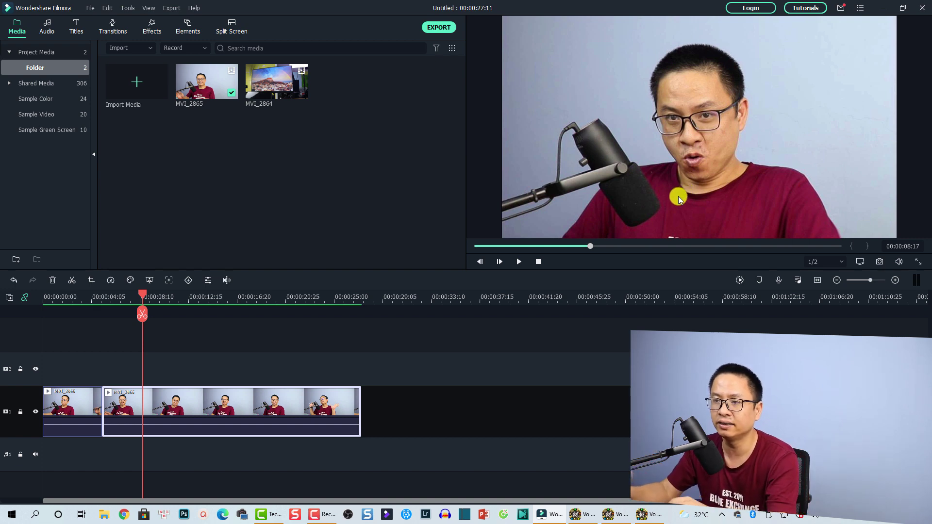
# Split the cropped segment at 00:00:11:18 and delete the effect from the part after the cut.
pyautogui.click(178, 305)
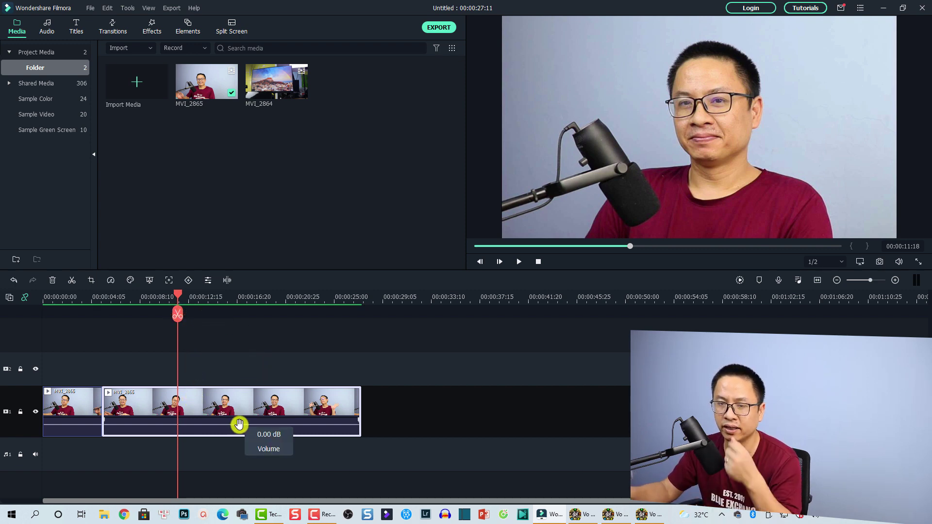
pyautogui.click(178, 315)
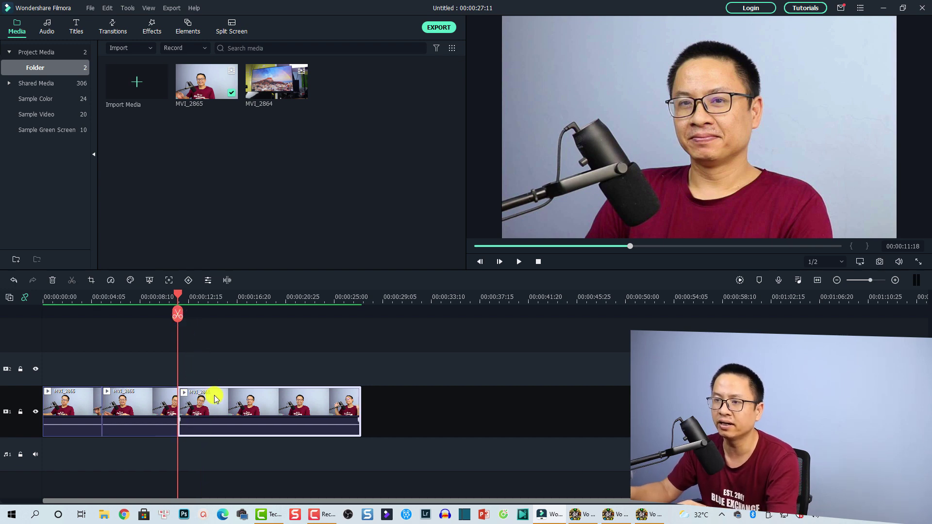
pyautogui.rightClick(223, 409)
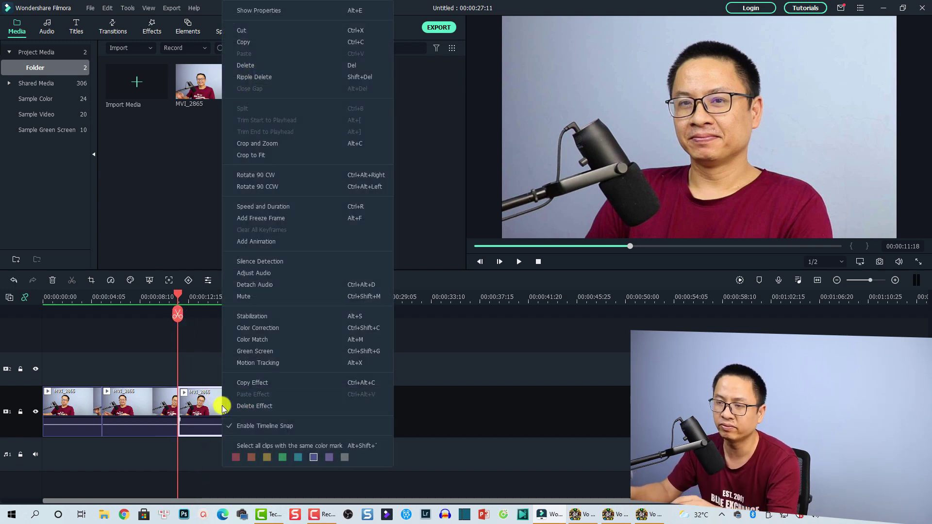
pyautogui.click(255, 407)
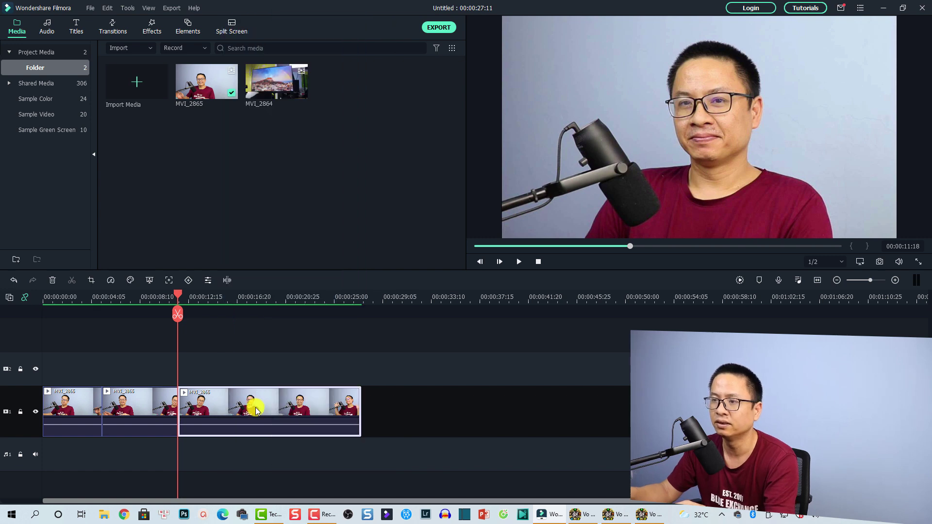
# Check the framing at several points across the three timeline segments.
pyautogui.click(246, 305)
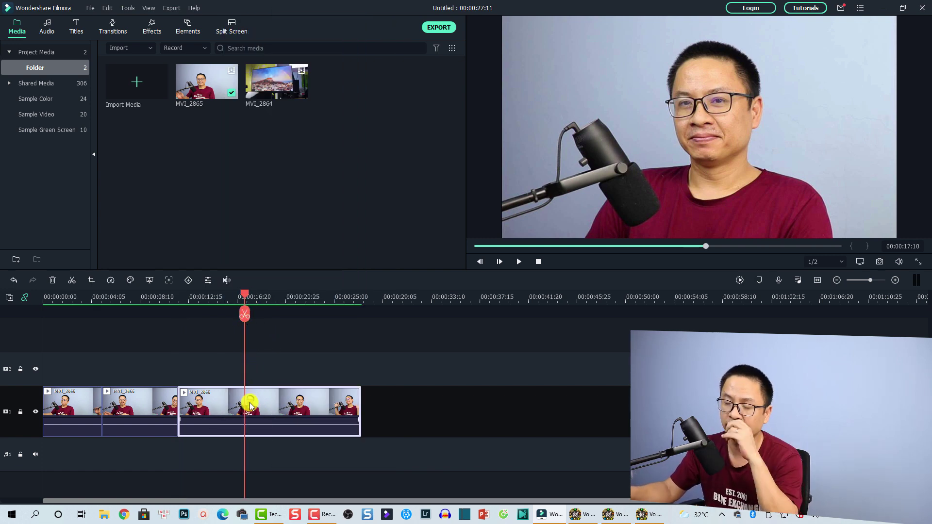
pyautogui.click(204, 405)
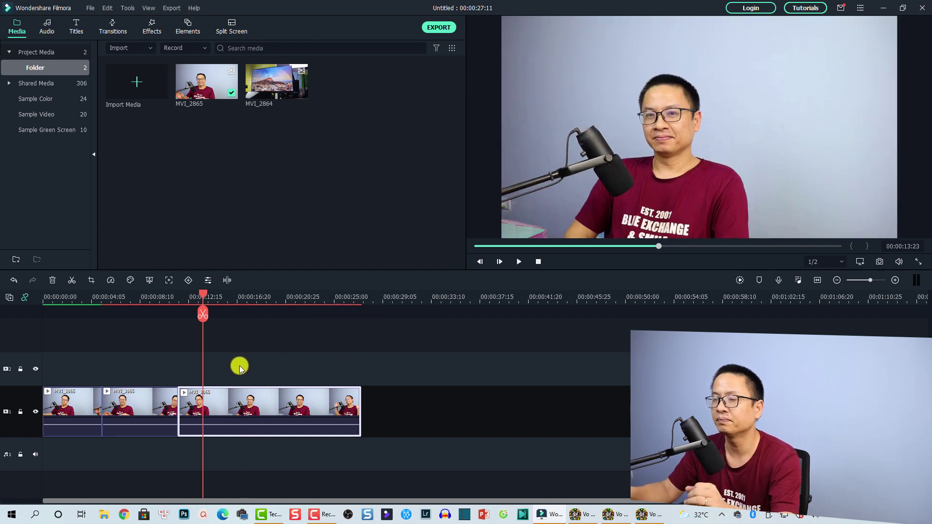
pyautogui.click(235, 304)
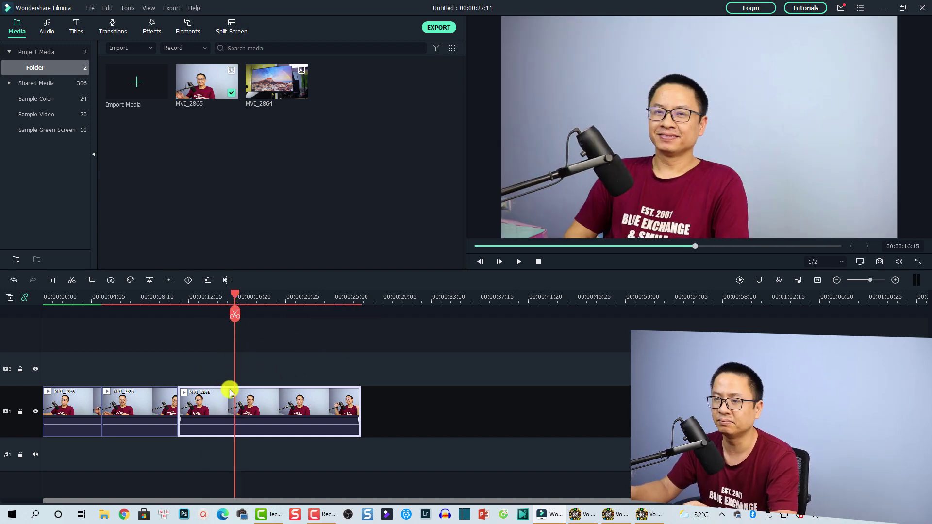
pyautogui.click(77, 301)
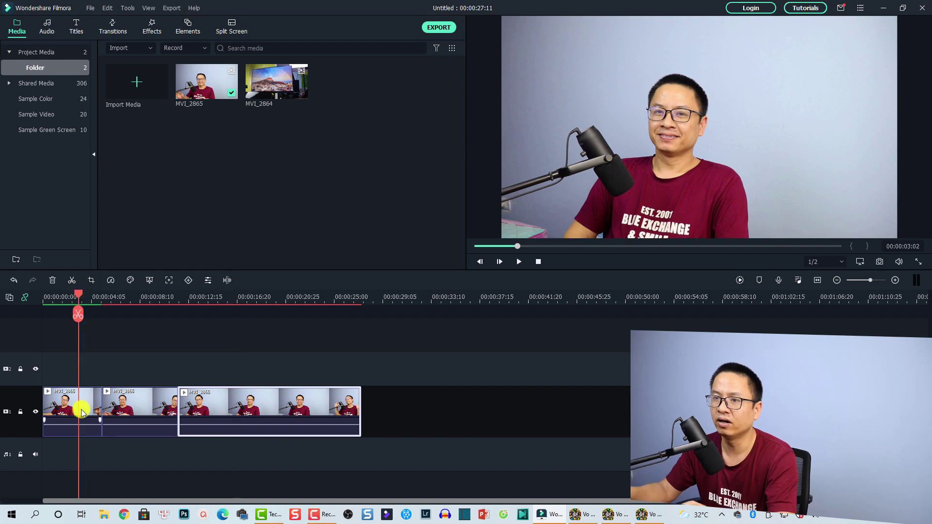
pyautogui.click(79, 409)
pyautogui.click(144, 403)
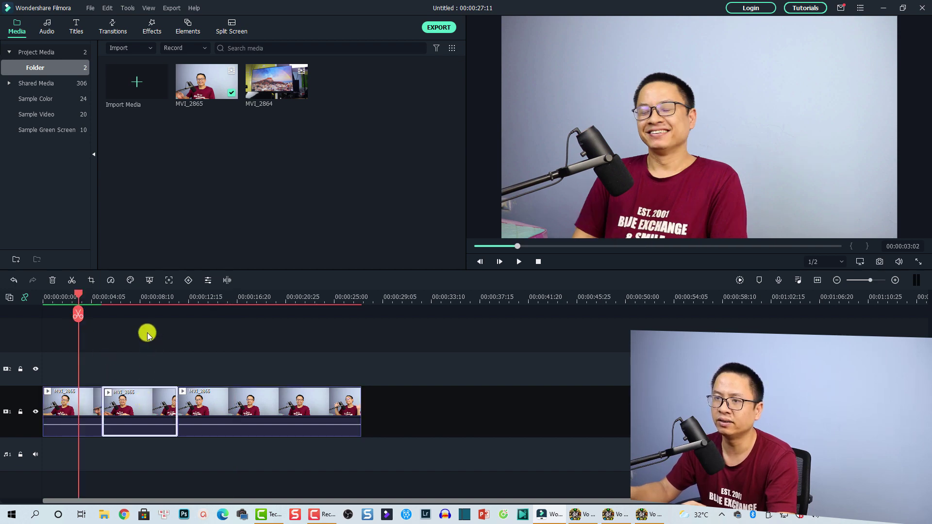
pyautogui.click(146, 301)
pyautogui.click(143, 386)
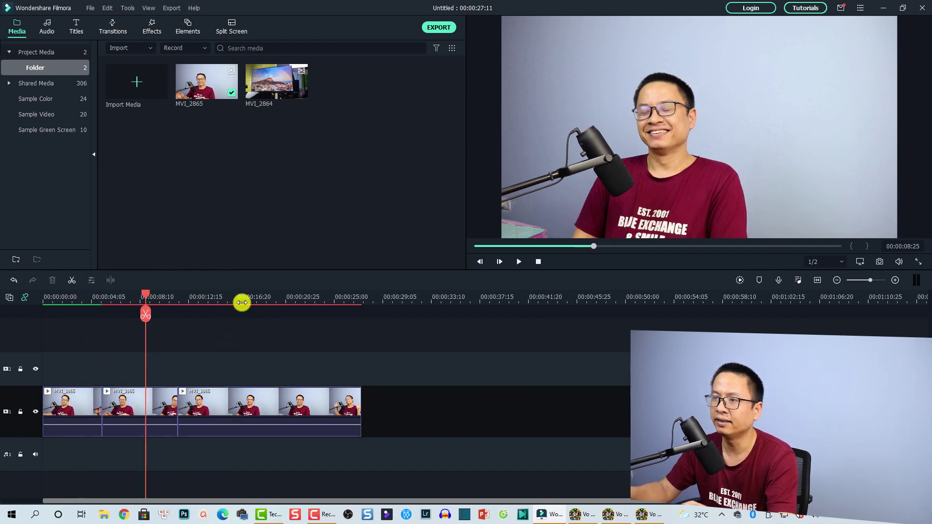
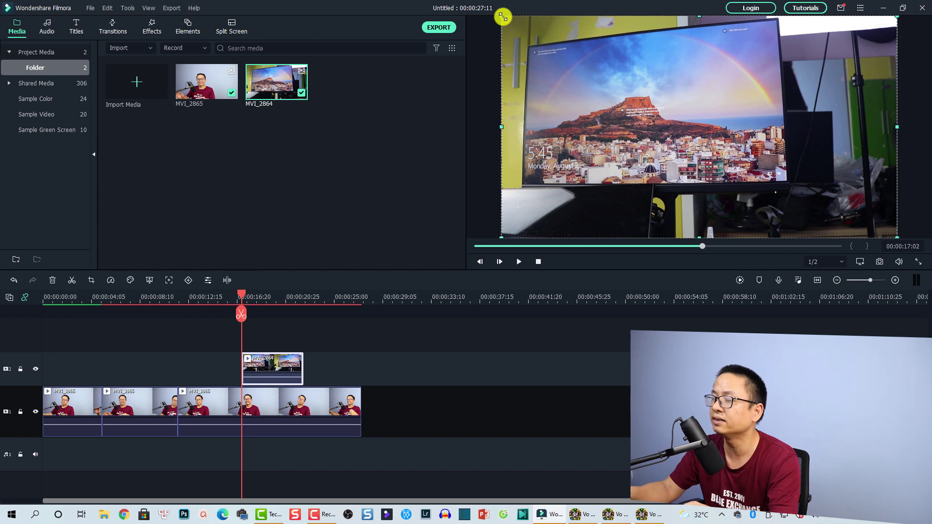
# Shrink the MVI_2864 overlay clip and position it beside the presenter's head in the upper right of the video frame.
pyautogui.moveTo(503, 17); pyautogui.dragTo(714, 185)
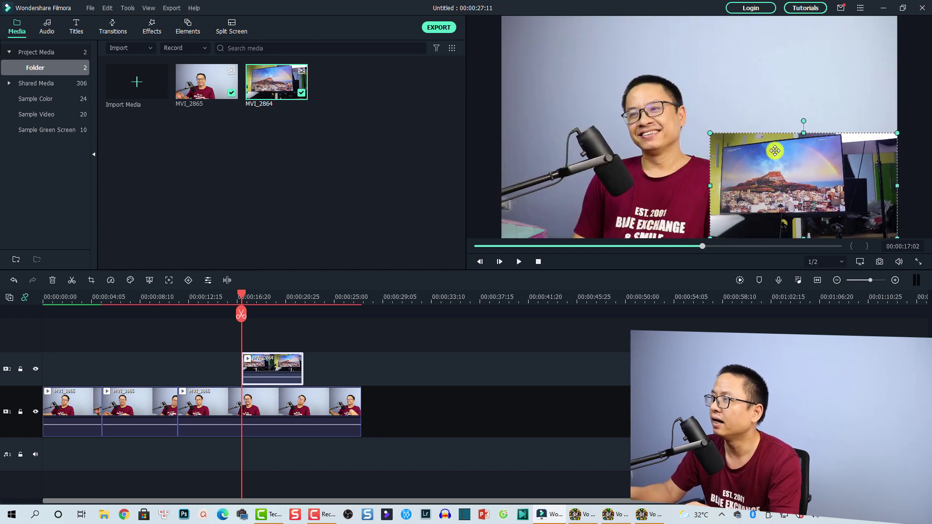
pyautogui.moveTo(775, 151); pyautogui.dragTo(765, 102)
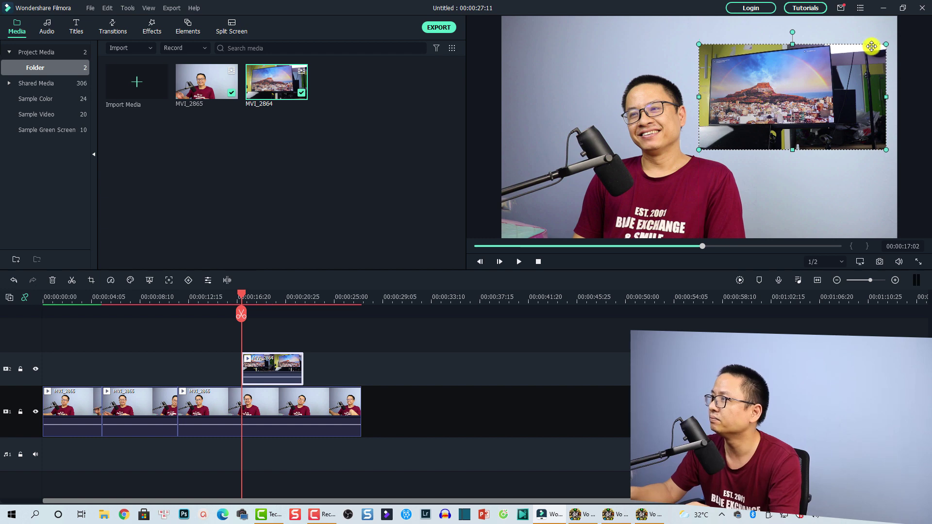
pyautogui.moveTo(883, 46); pyautogui.dragTo(837, 91)
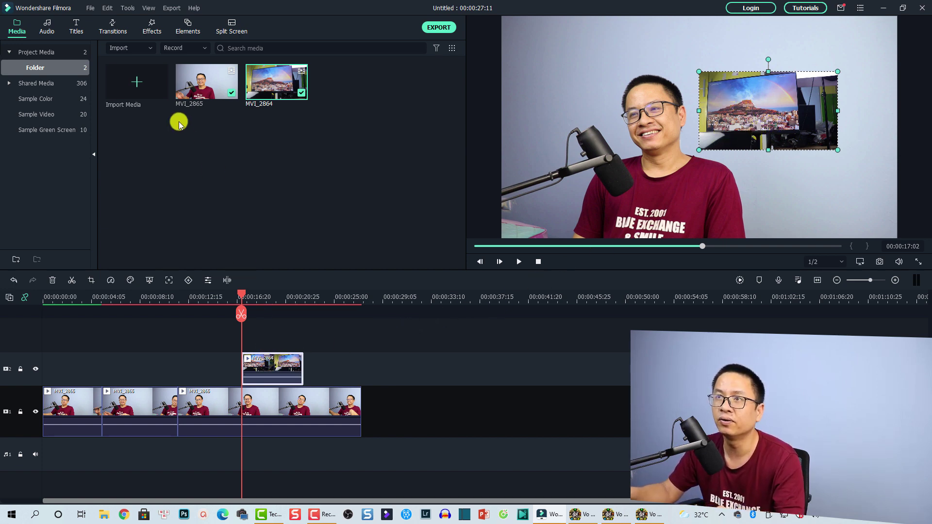
# Search the effects library for "crop" and apply the Crop effect to the MVI_2864 overlay clip.
pyautogui.click(152, 26)
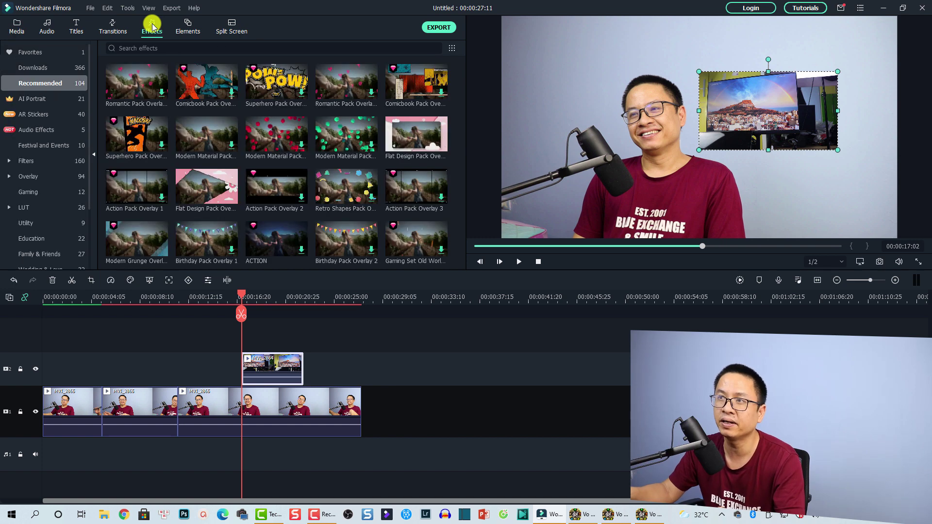
pyautogui.click(32, 85)
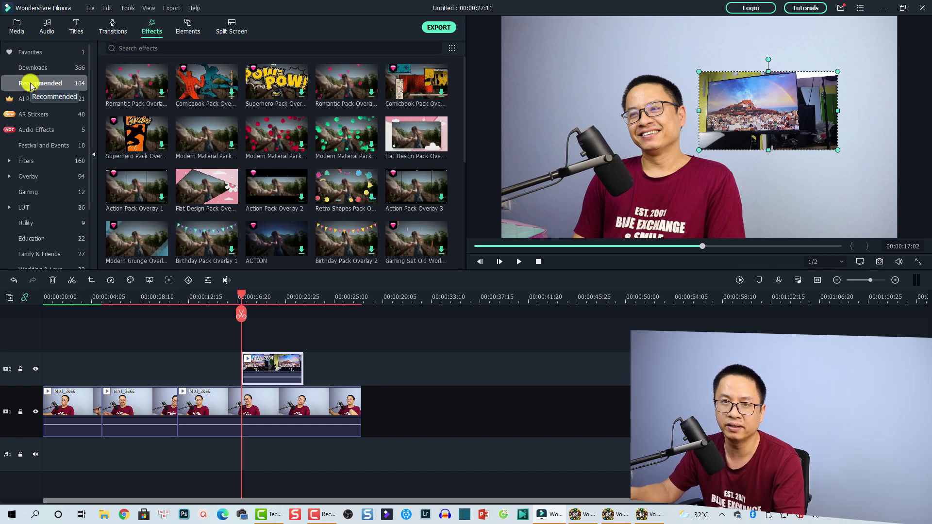
pyautogui.click(151, 48)
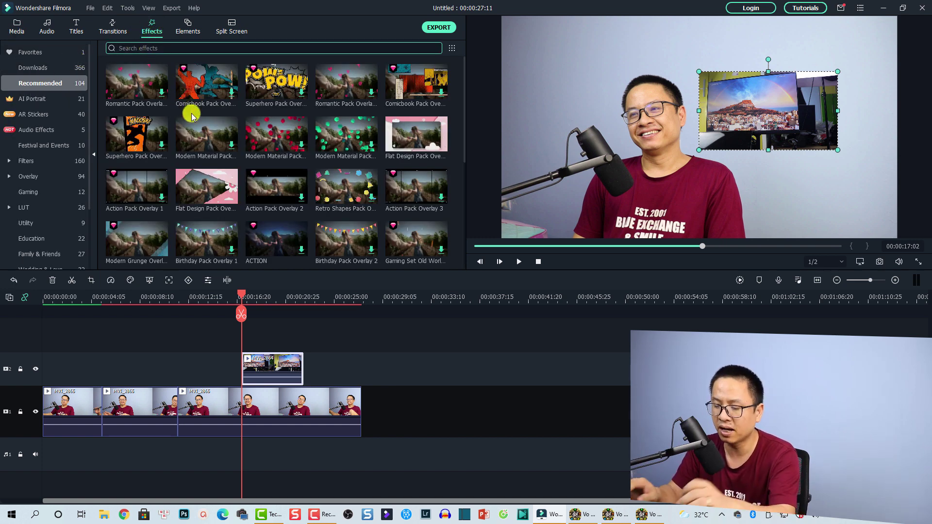
pyautogui.write('crop')
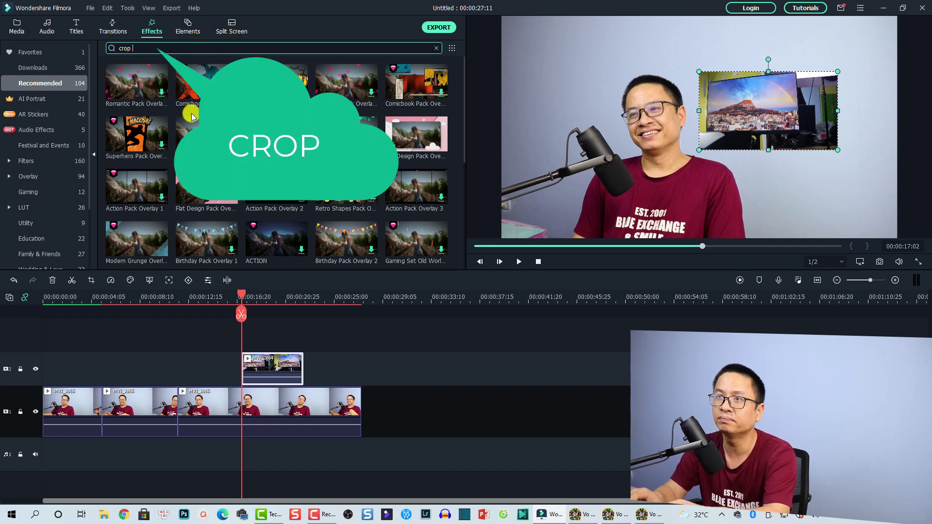
pyautogui.press('Return')
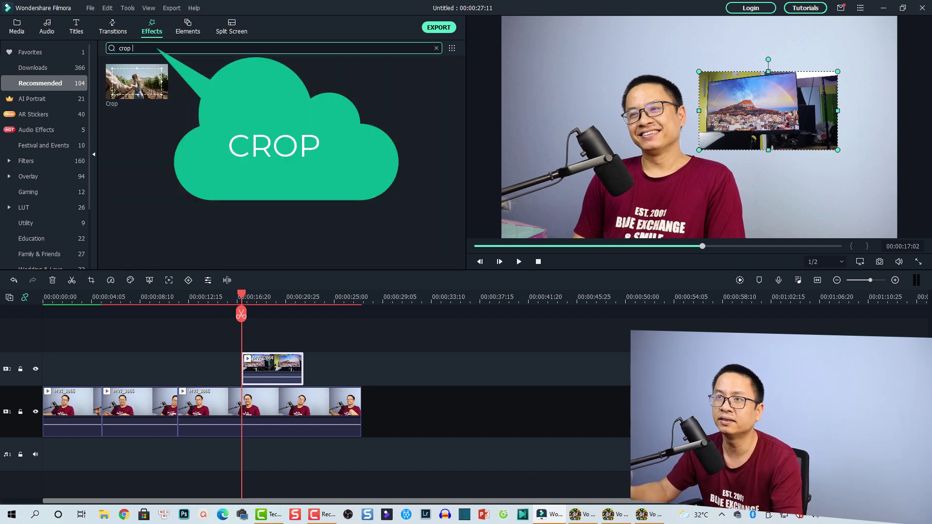
pyautogui.click(130, 92)
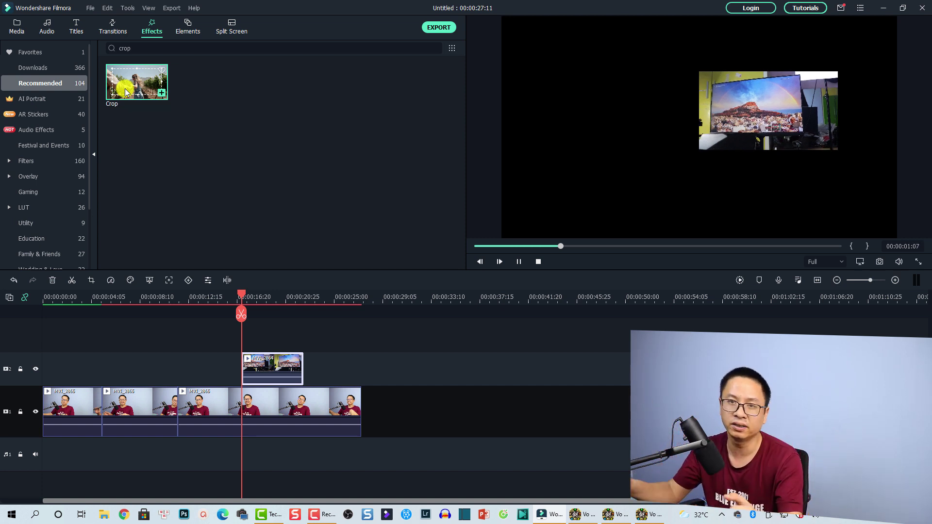
pyautogui.moveTo(137, 93); pyautogui.dragTo(259, 361)
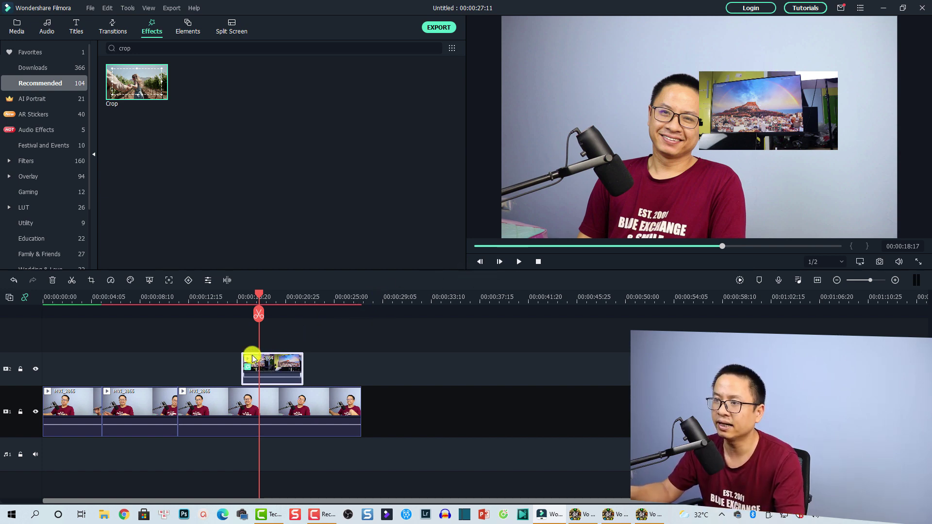
# In the overlay clip's Crop effect settings, set Left to 7, Right to 21 and Bottom to 15.
pyautogui.doubleClick(276, 367)
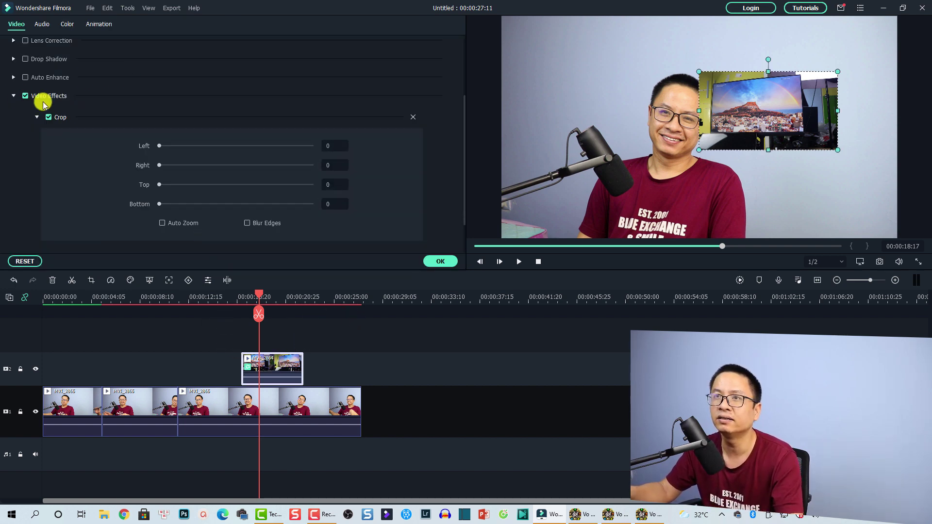
pyautogui.click(14, 26)
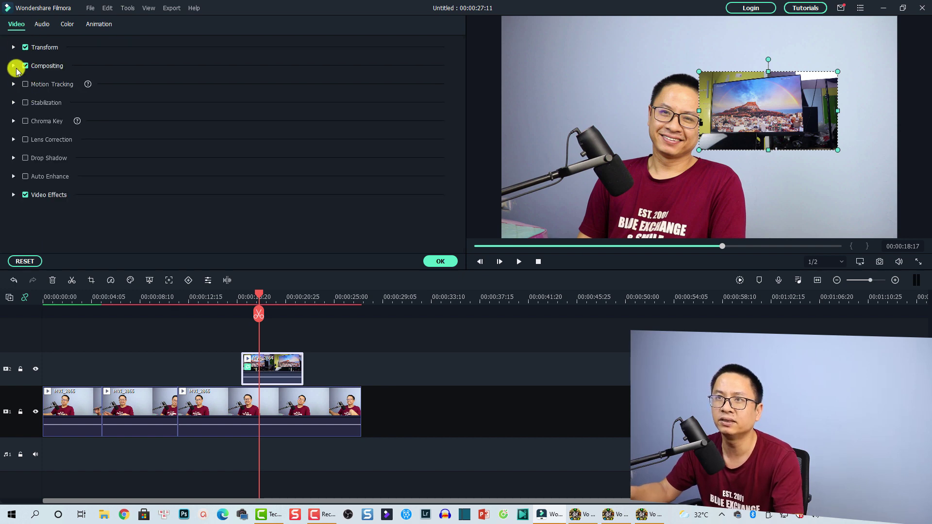
pyautogui.click(13, 196)
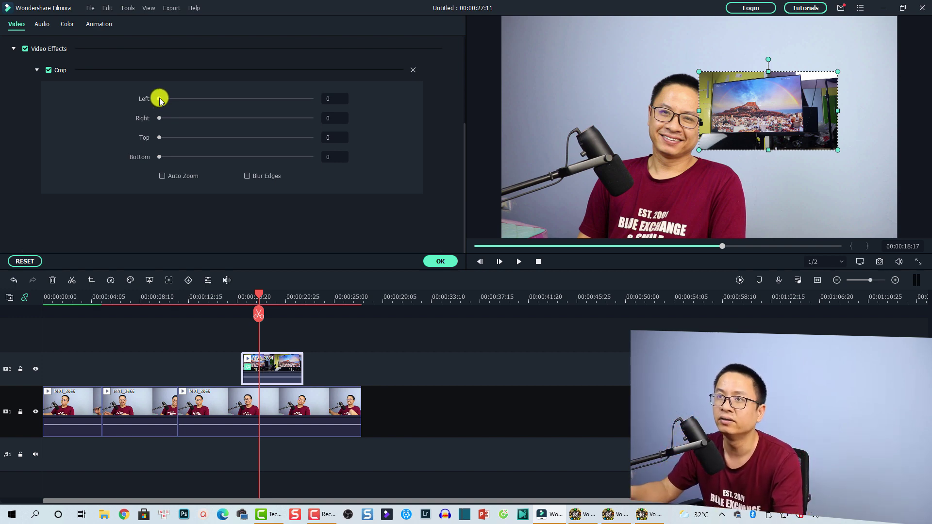
pyautogui.click(159, 99)
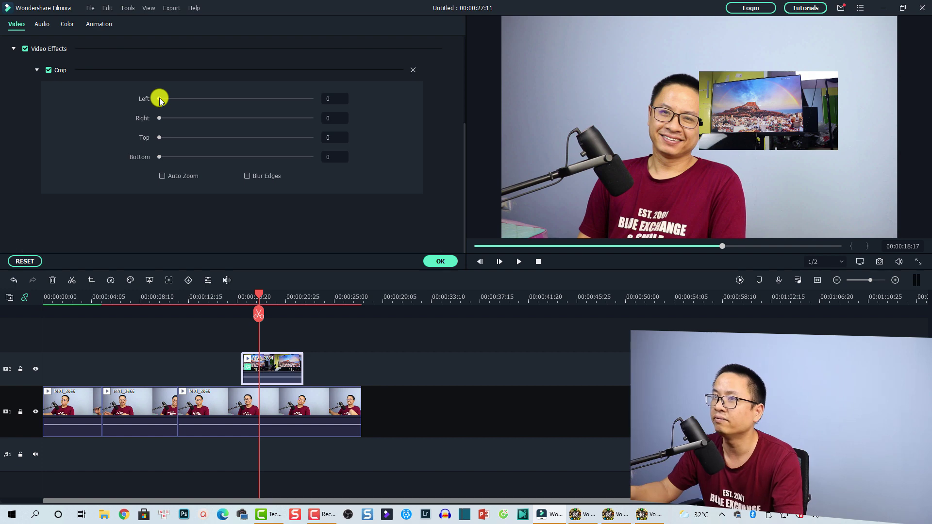
pyautogui.moveTo(160, 98); pyautogui.dragTo(170, 104)
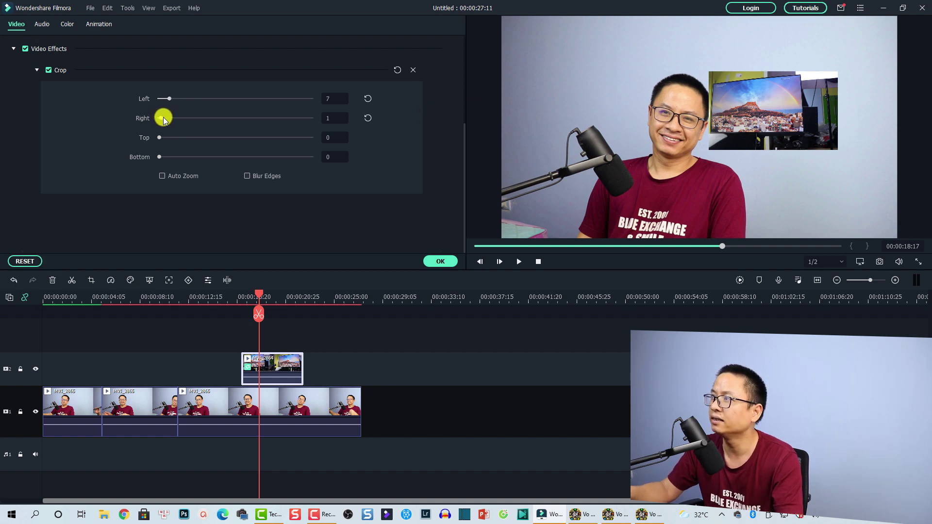
pyautogui.moveTo(165, 120); pyautogui.dragTo(187, 124)
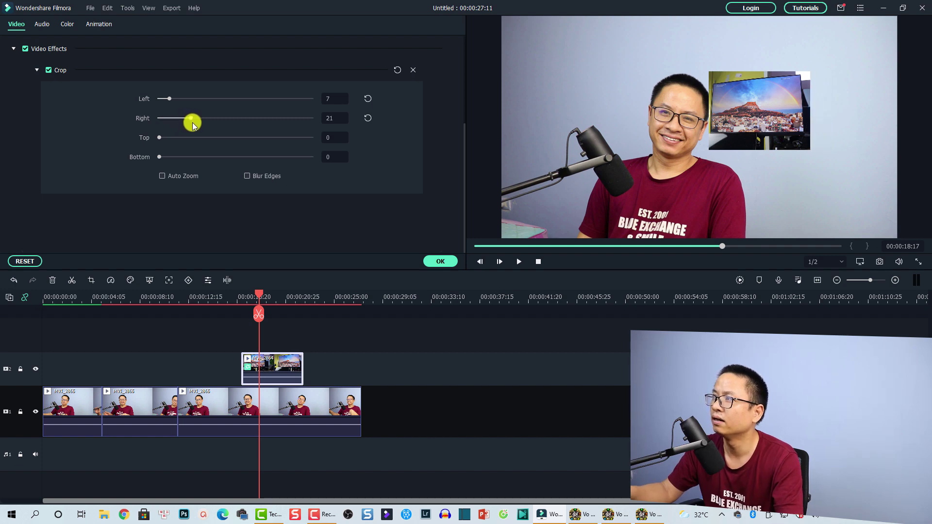
pyautogui.moveTo(193, 123); pyautogui.dragTo(191, 124)
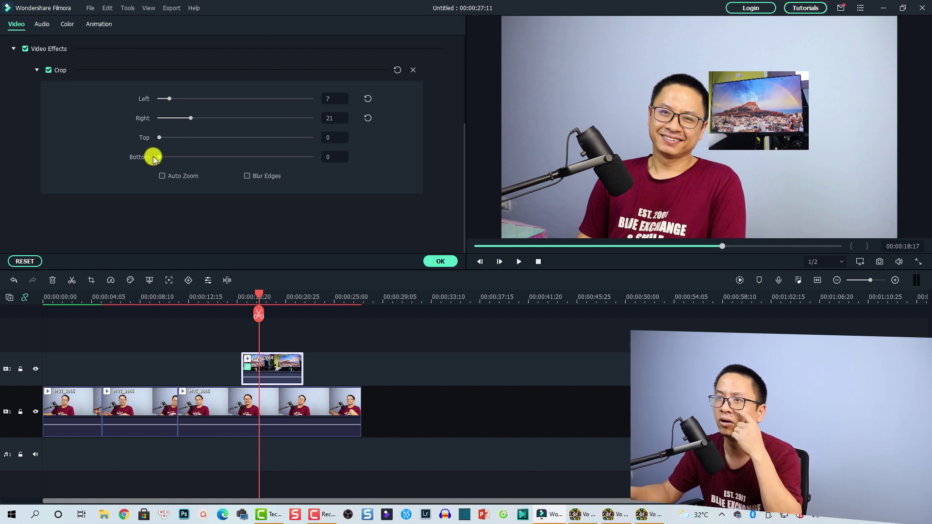
pyautogui.moveTo(162, 159); pyautogui.dragTo(182, 160)
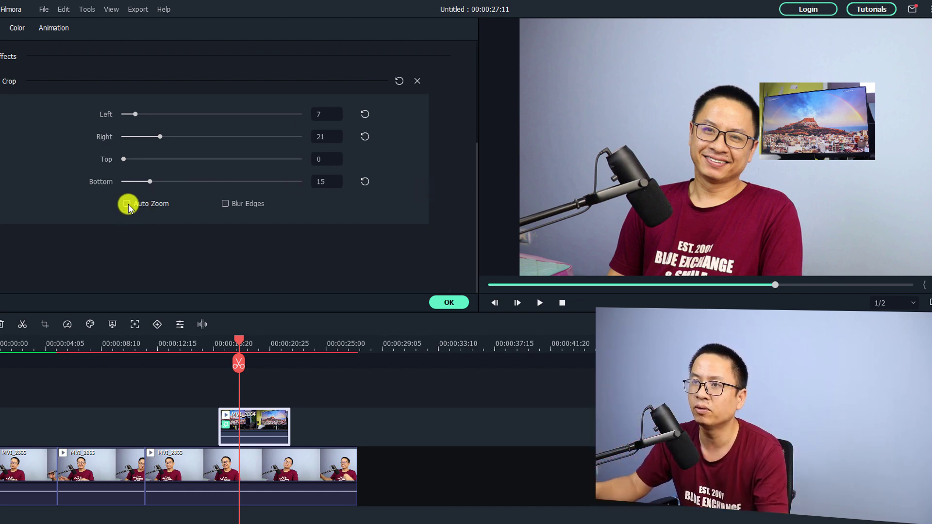
# Try Auto Zoom on the overlay's crop, turn it off again, and apply the crop with Blur Edges enabled.
pyautogui.click(127, 204)
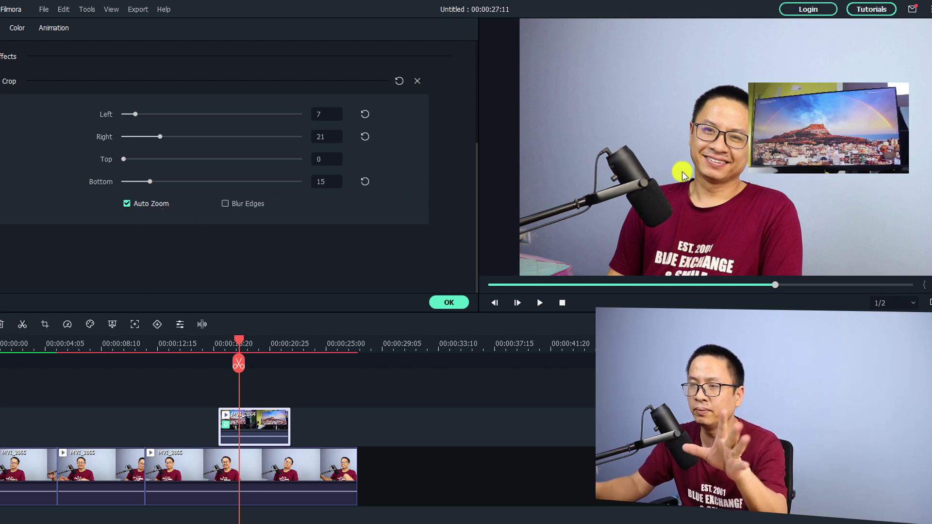
pyautogui.click(127, 204)
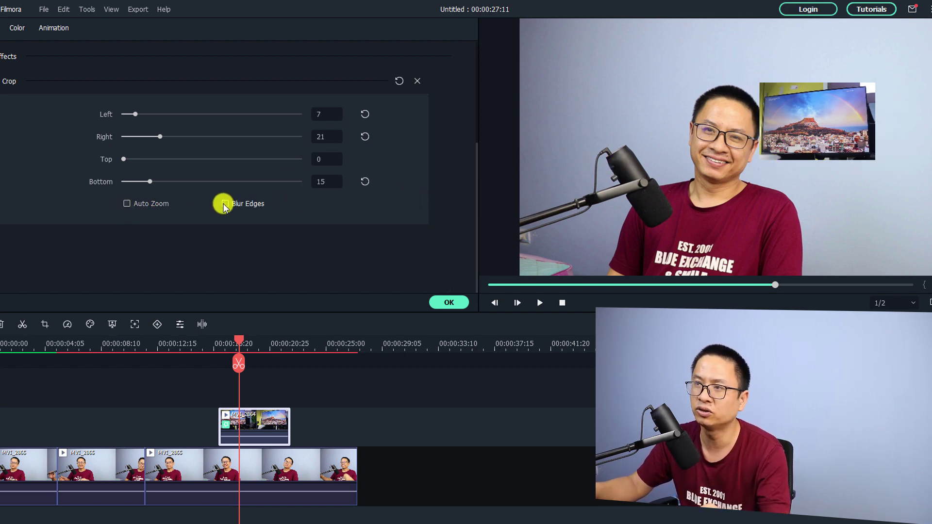
pyautogui.click(225, 204)
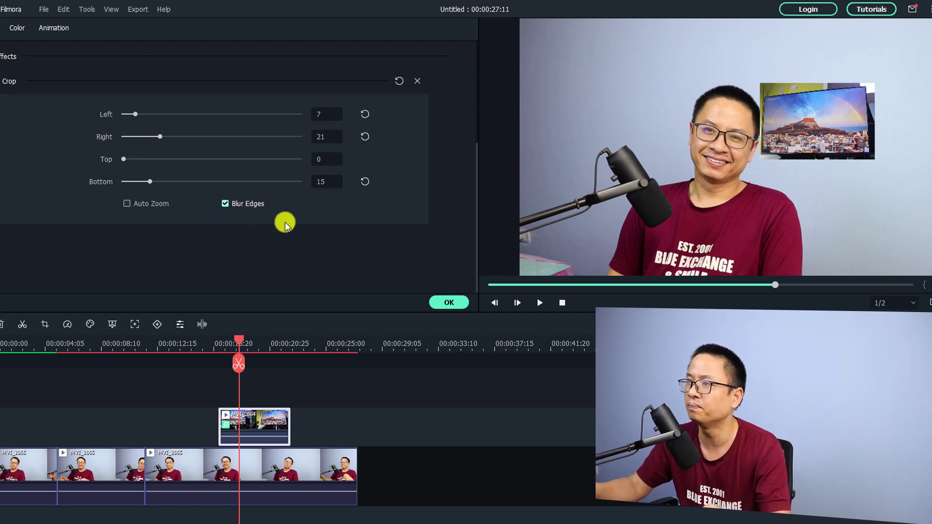
pyautogui.click(447, 304)
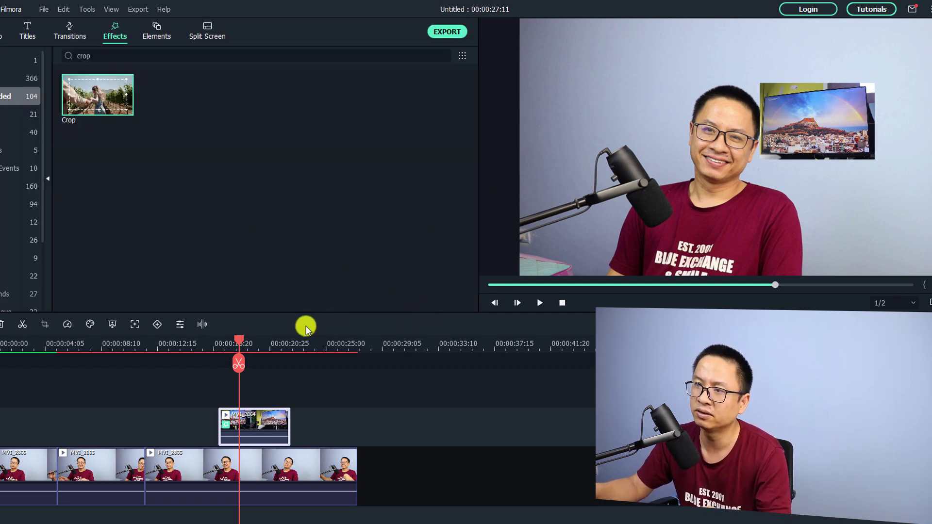
# Move the playhead to shortly before the start of the MVI_2864 overlay clip.
pyautogui.click(205, 349)
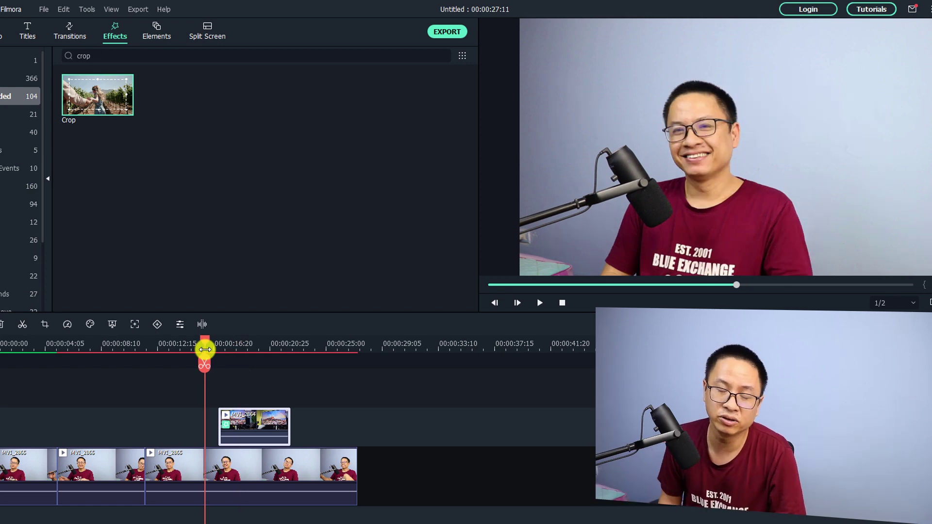